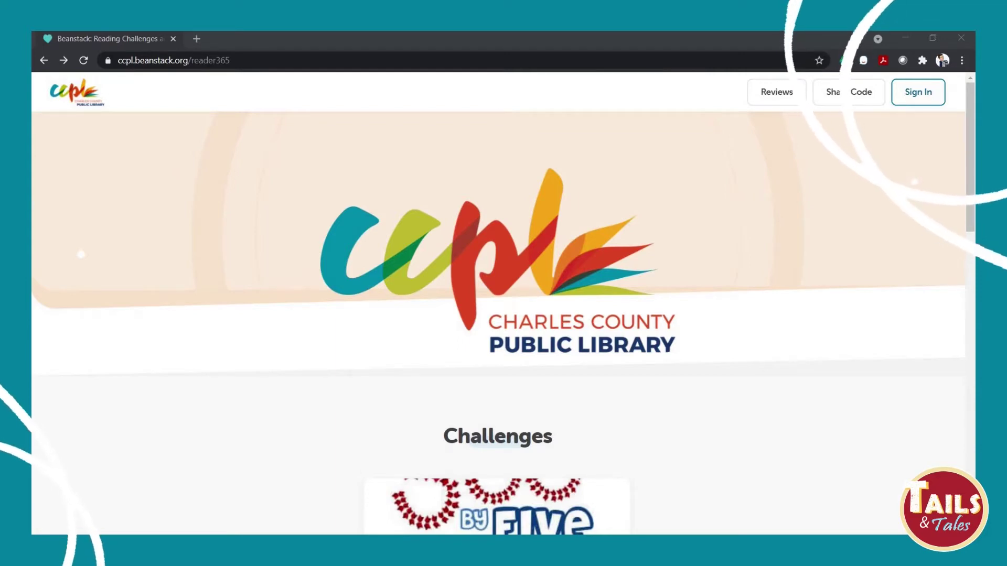
Step: Start an individual or family registration as a first-time Beanstack participant registering yourself
left_click(150, 491)
scroll(150, 492, "down", 10)
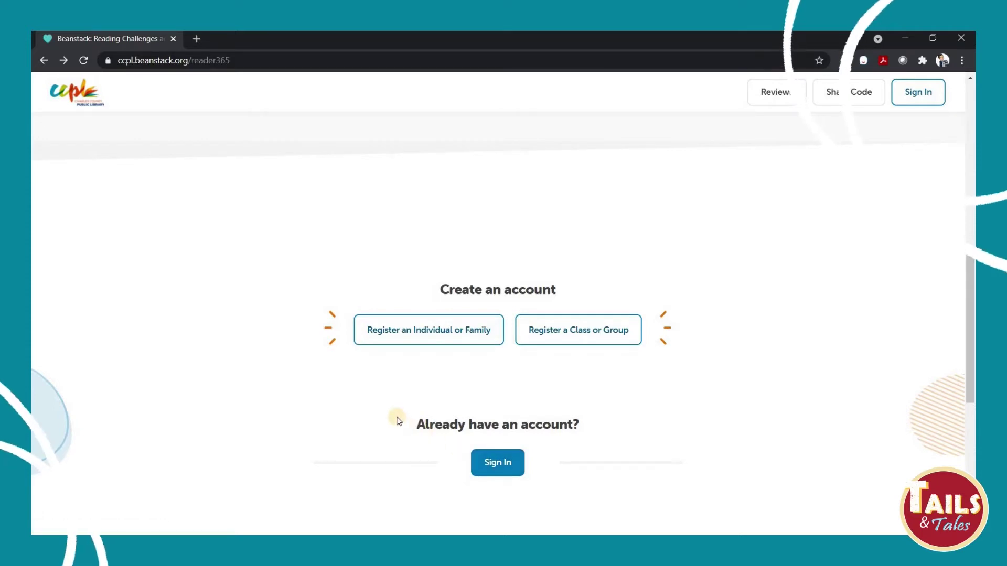
left_click(446, 344)
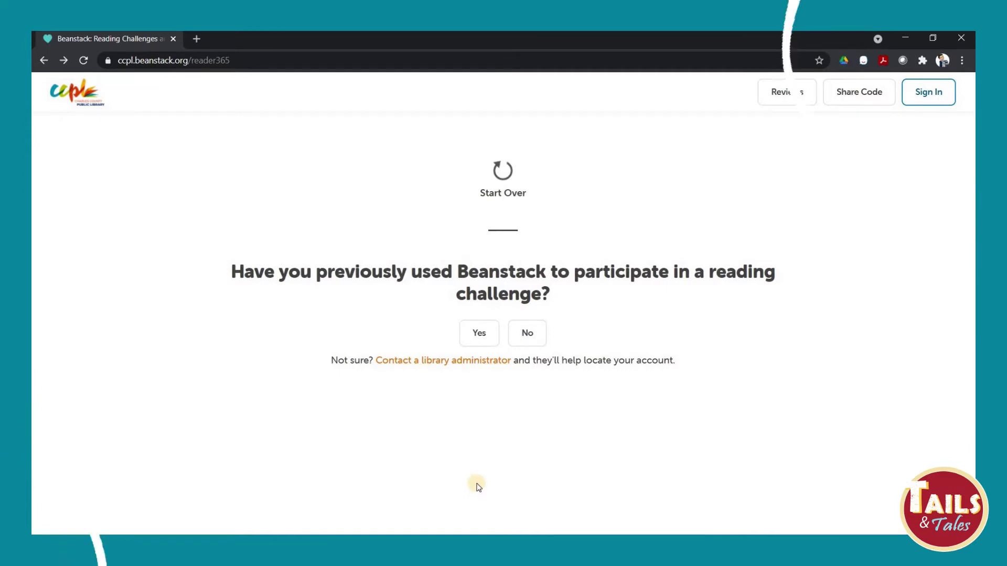
left_click(537, 333)
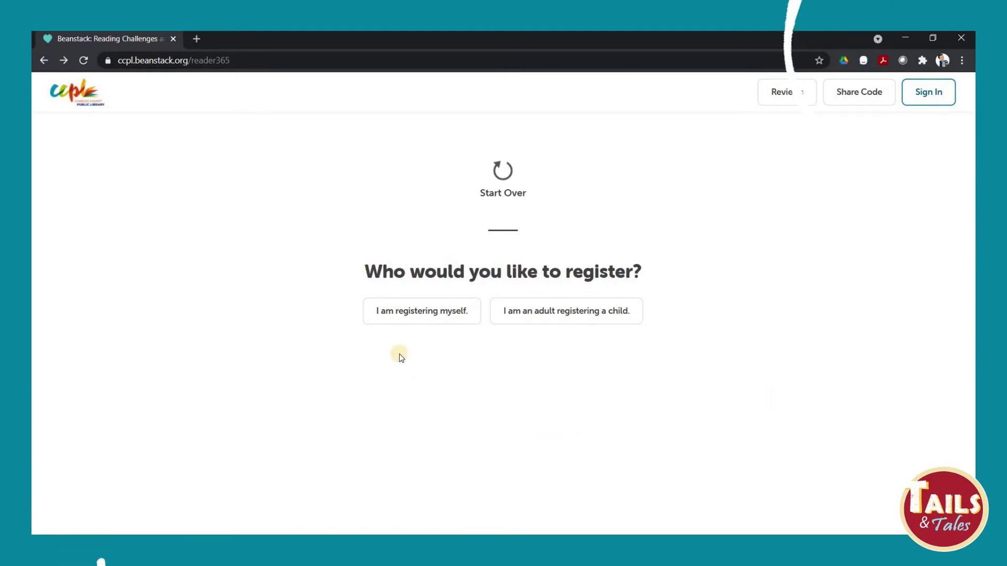
left_click(398, 315)
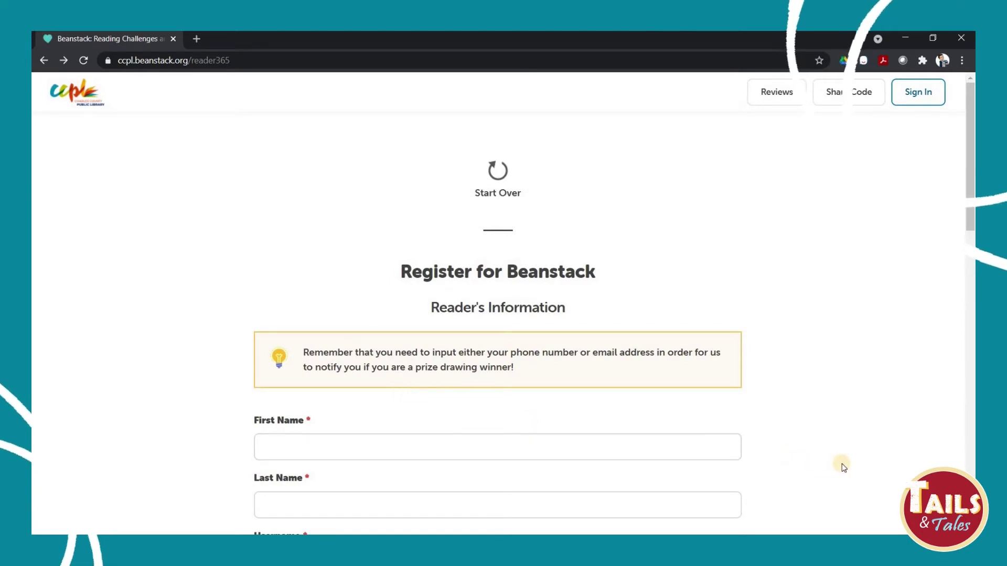
Step: Review the fields of the reader's information form, including the available age options
scroll(839, 465, "down", 3)
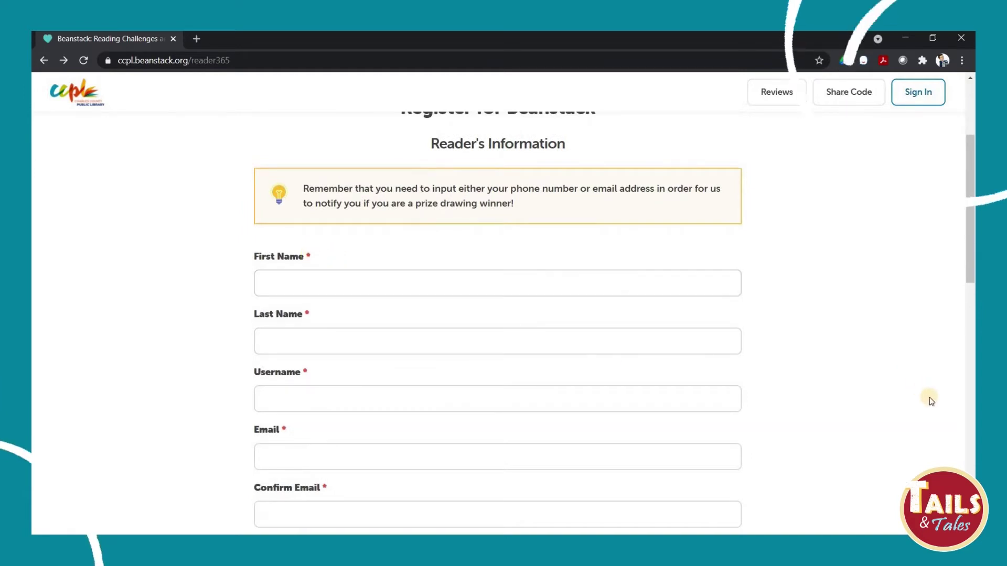
scroll(931, 401, "down", 3)
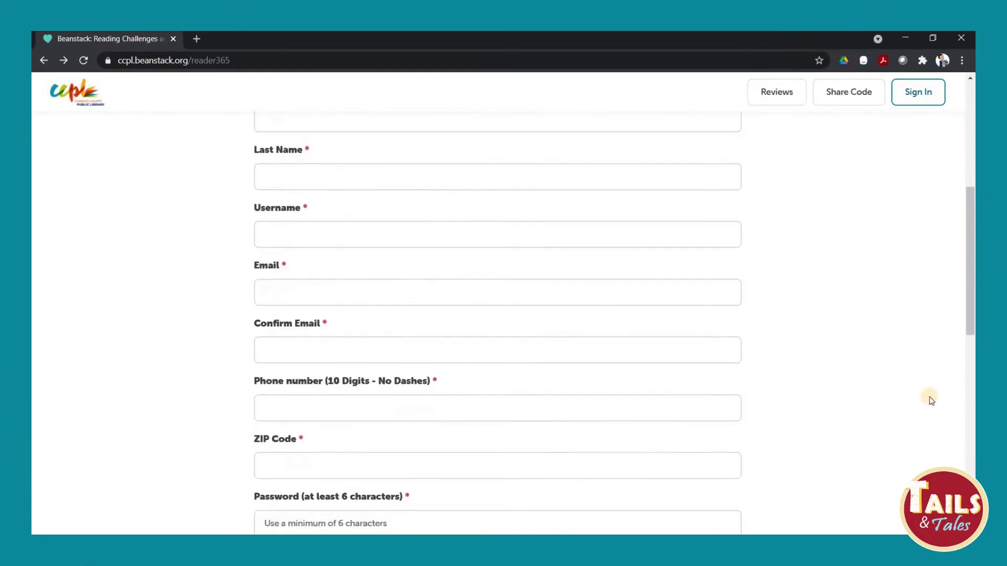
scroll(931, 401, "down", 2)
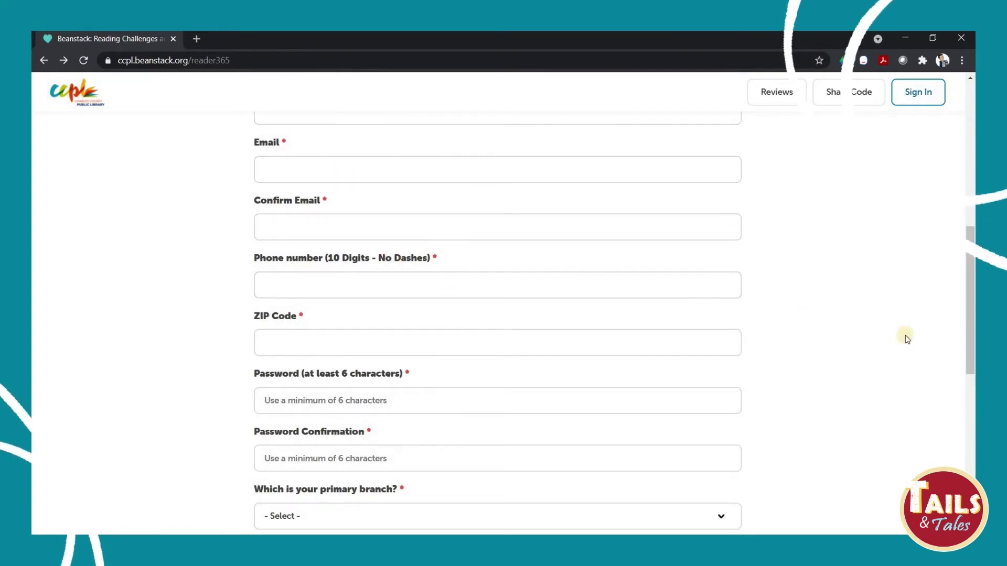
scroll(831, 342, "down", 5)
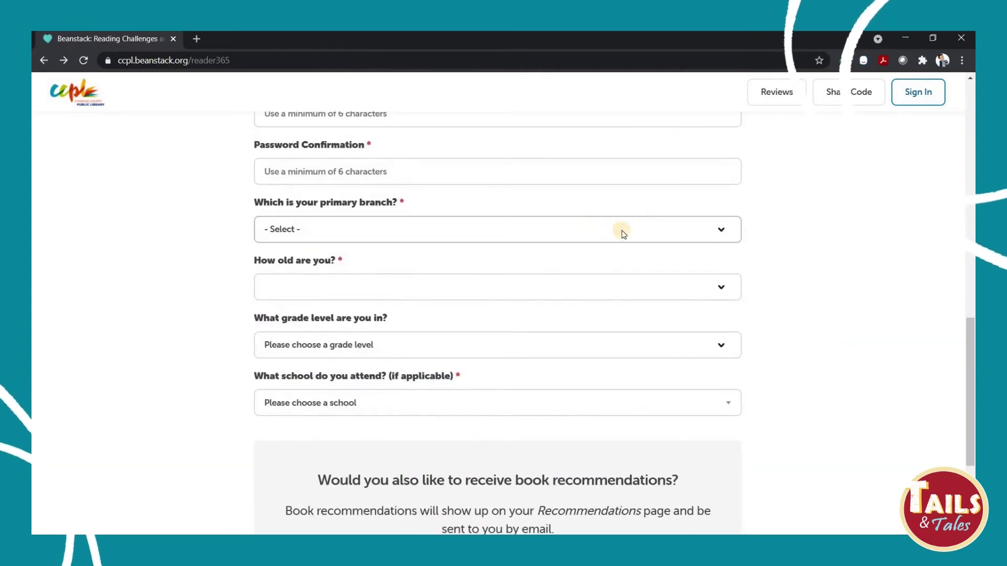
left_click(723, 288)
scroll(388, 246, "down", 4)
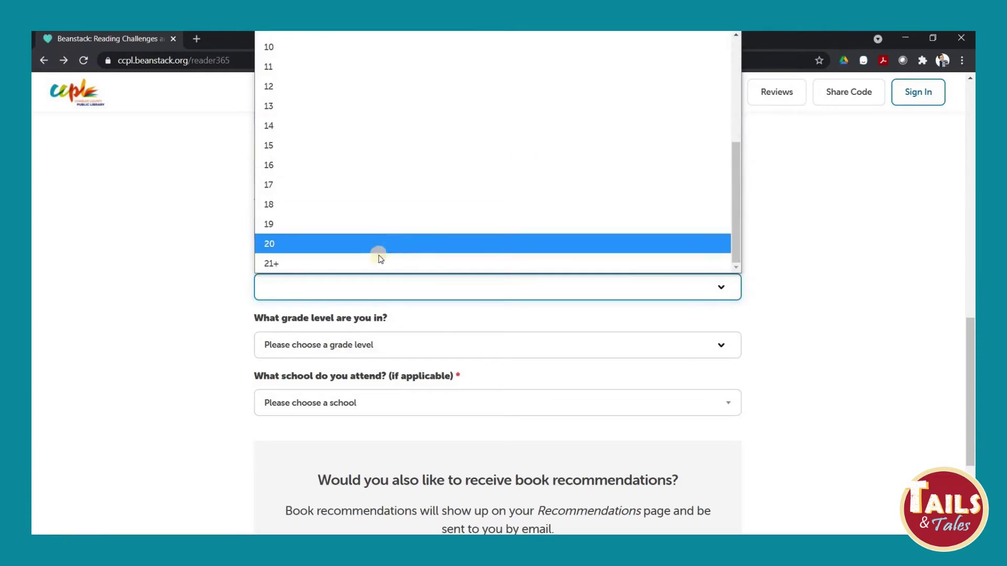
left_click(878, 307)
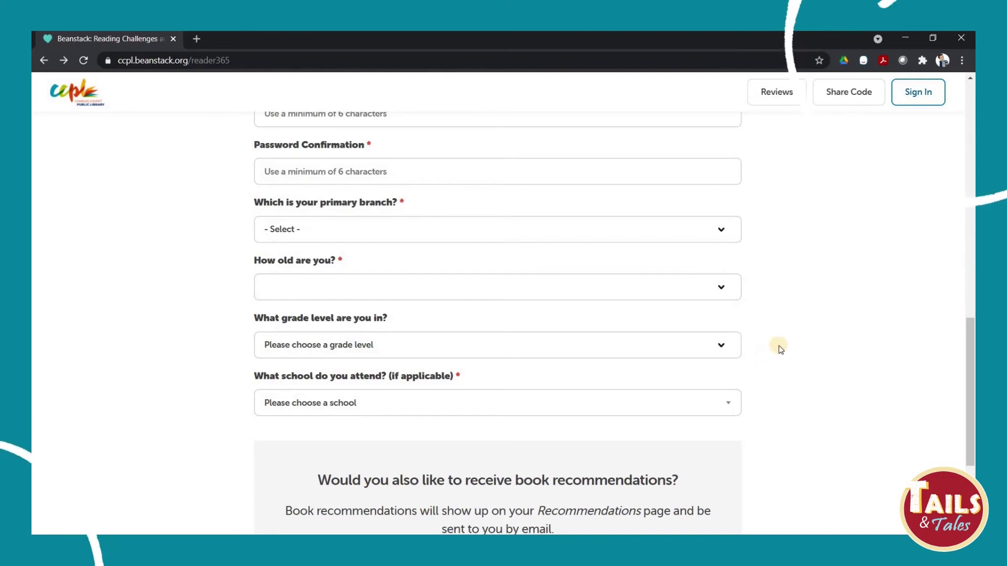
Step: Set the reader's grade level to Adult
left_click(721, 345)
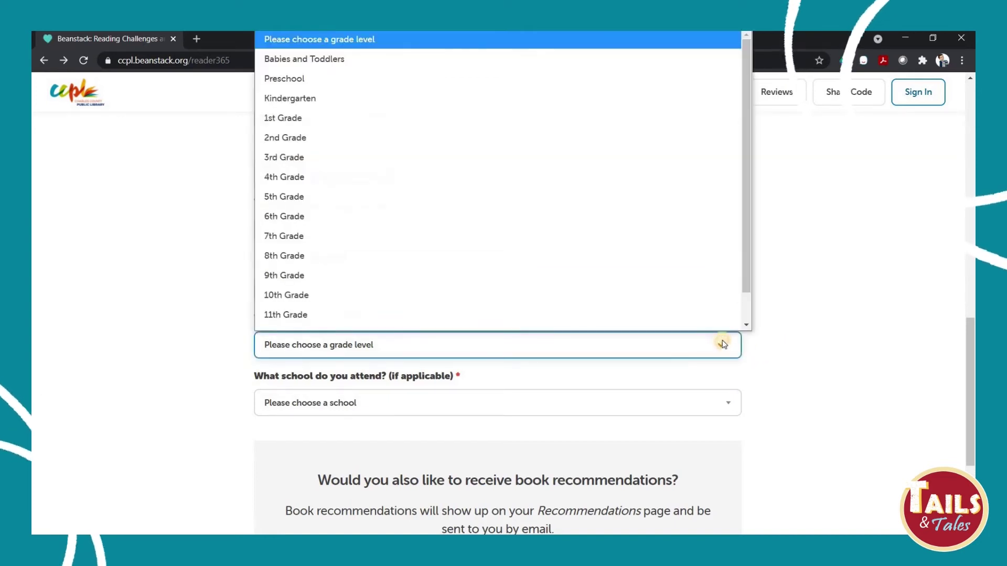
scroll(509, 257, "down", 1)
left_click(391, 321)
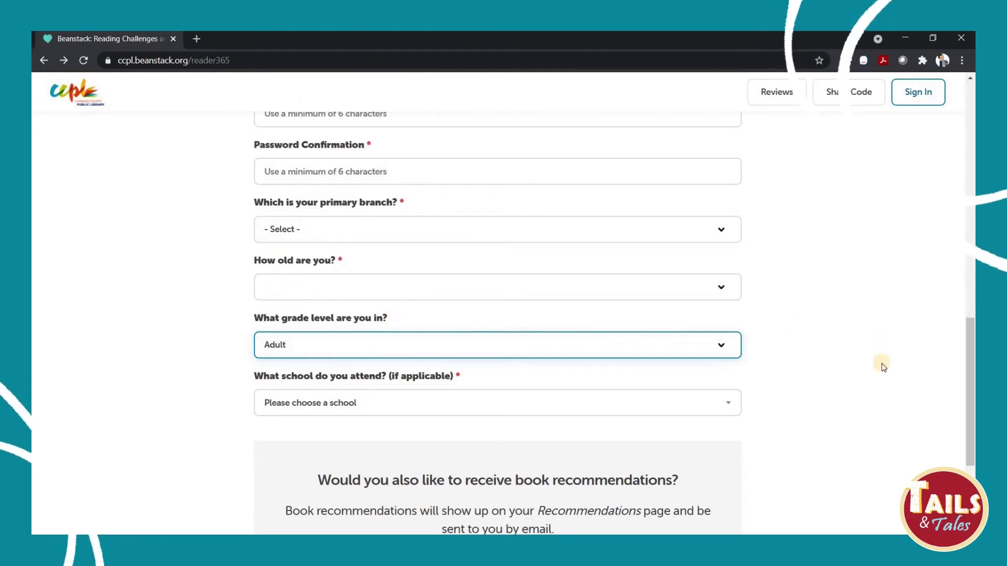
Step: Look through the available schools for the reader without choosing one
scroll(828, 362, "down", 1)
left_click(646, 320)
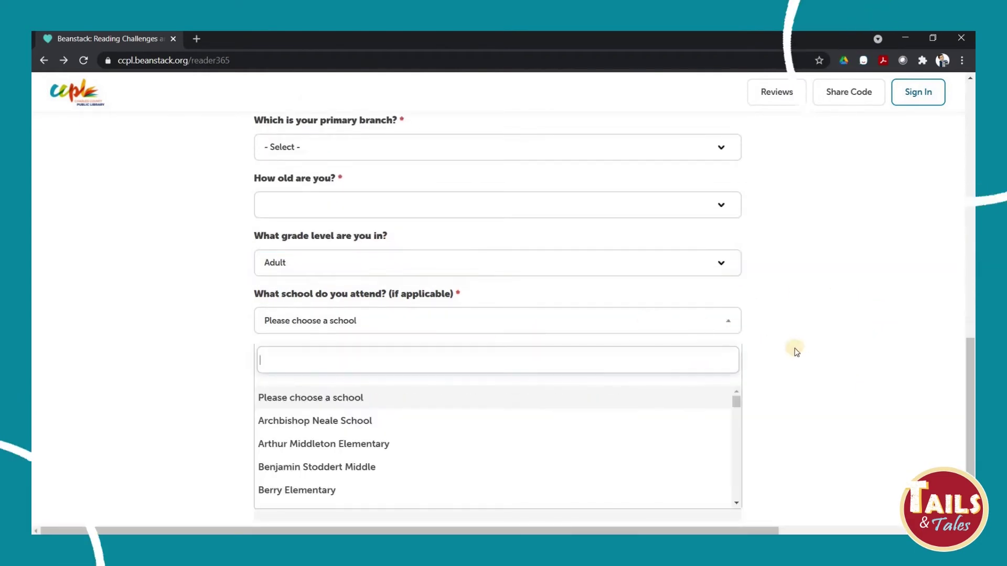
scroll(522, 452, "down", 5)
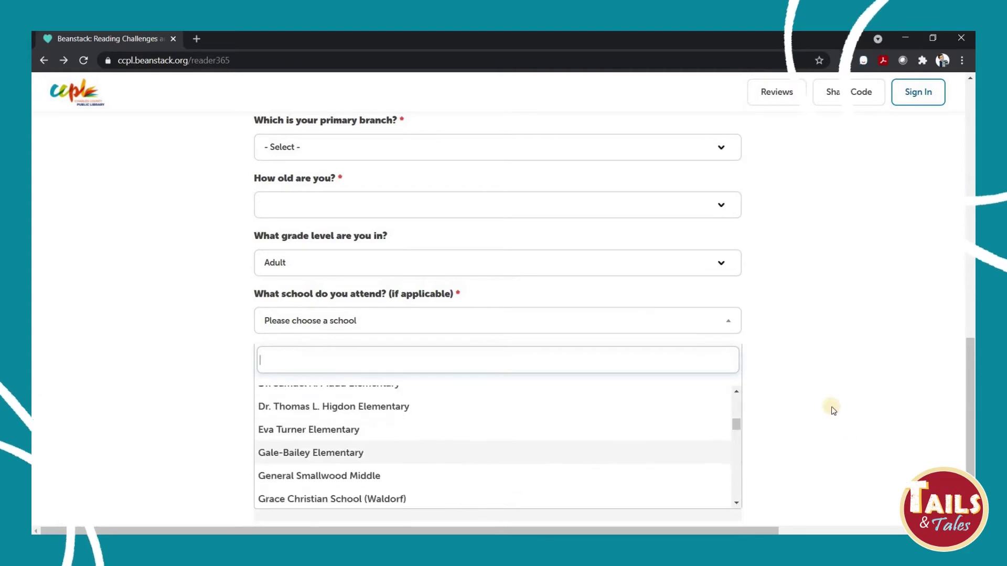
left_click(836, 424)
Step: Continue from the reader form without adding another adult, and choose to add a child
scroll(833, 416, "down", 1)
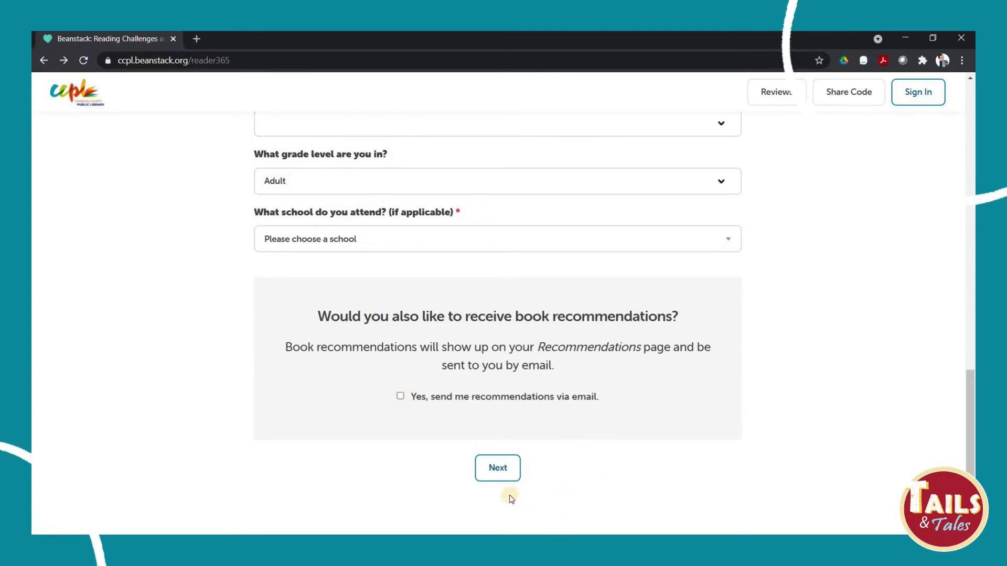
left_click(484, 478)
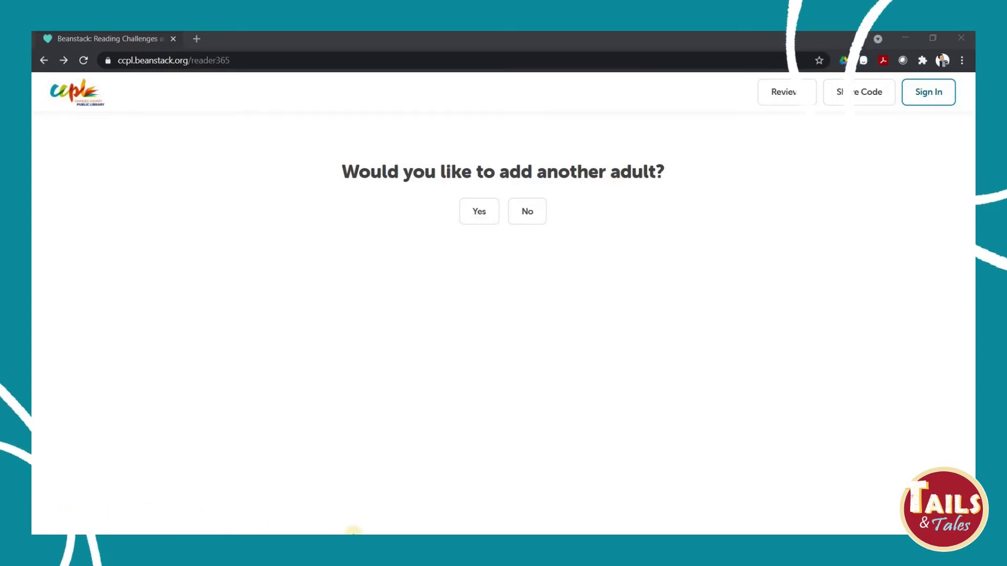
left_click(530, 213)
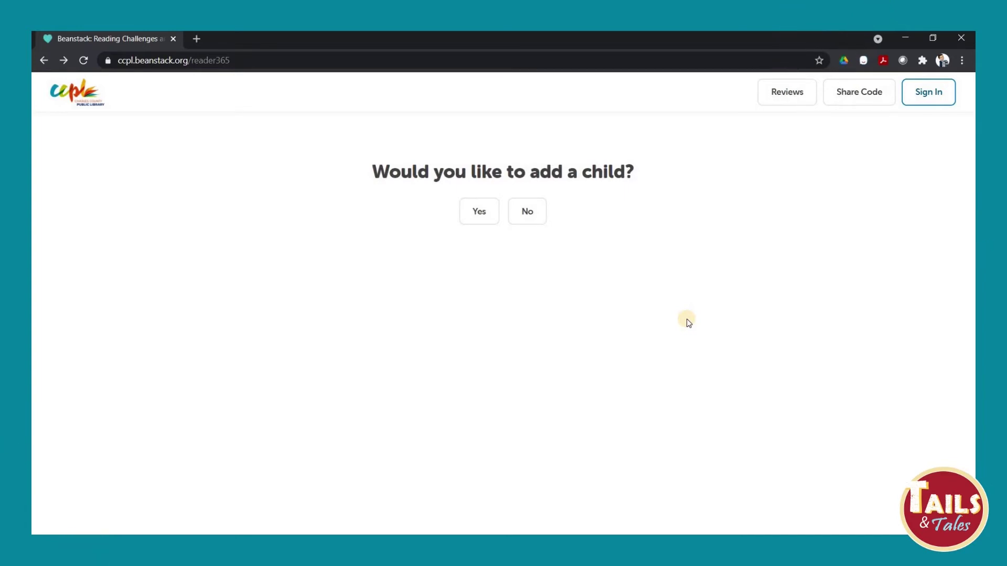
left_click(472, 219)
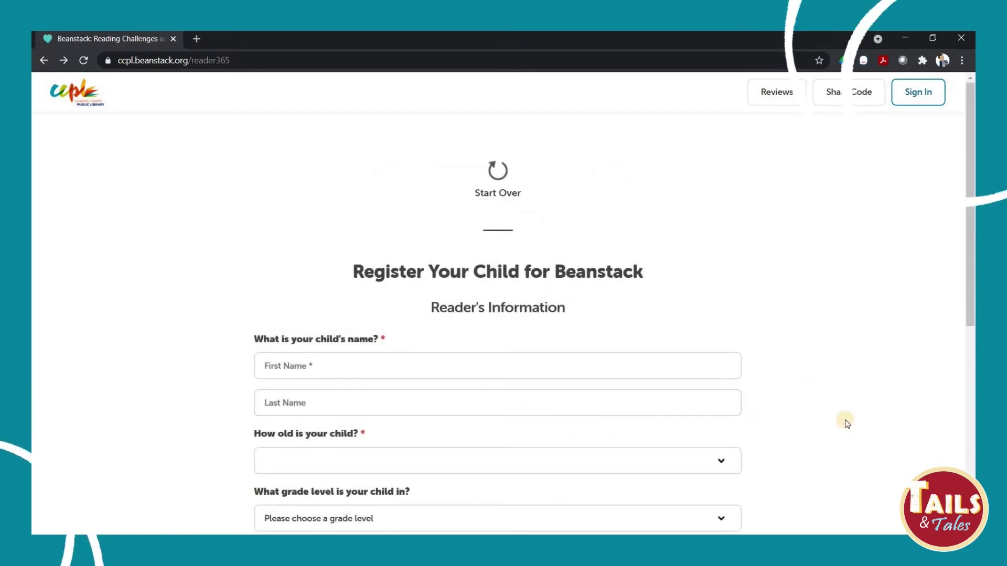
Step: Review the child registration form, from the name fields to the weekly book recommendation option
scroll(847, 423, "down", 3)
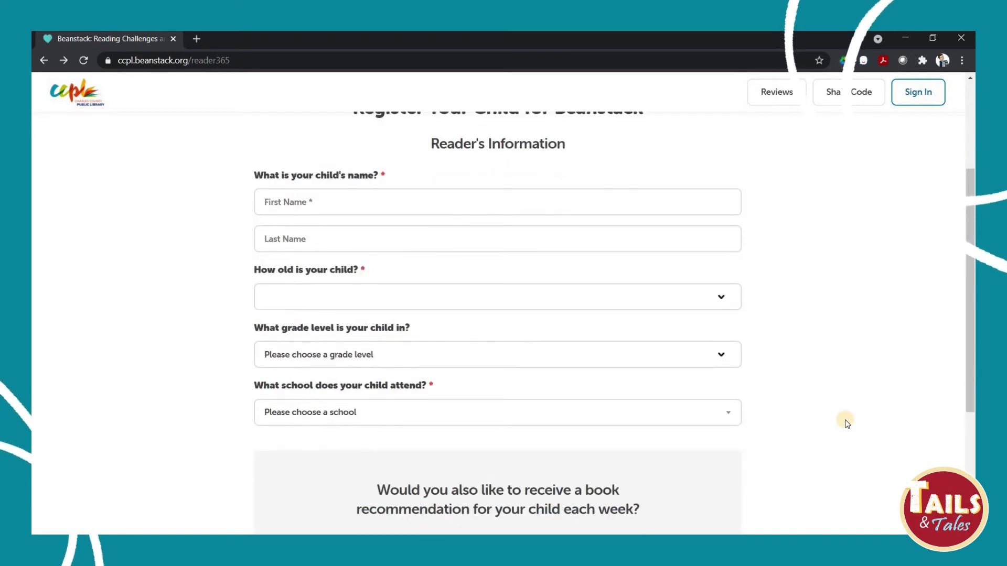
scroll(847, 423, "down", 2)
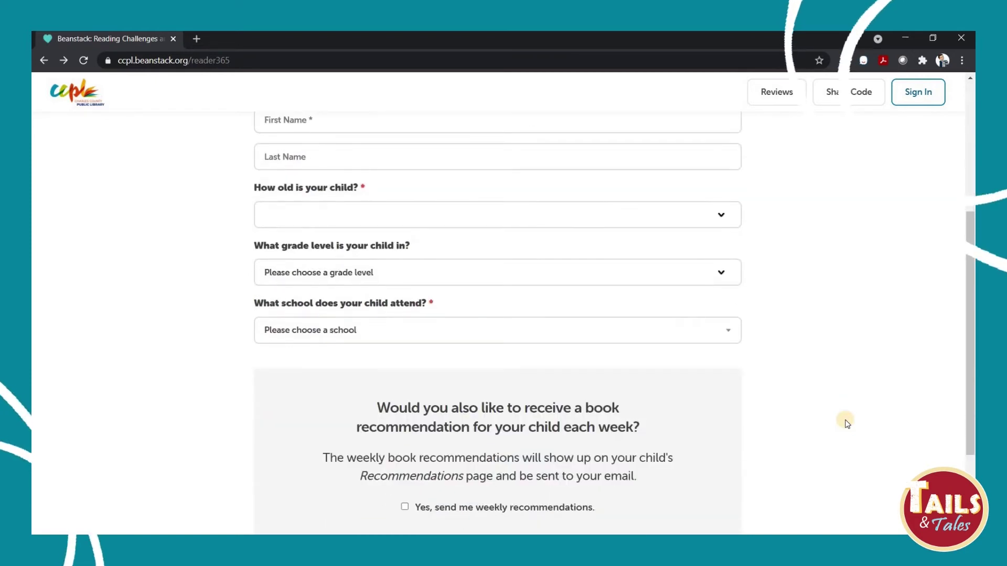
scroll(846, 422, "down", 2)
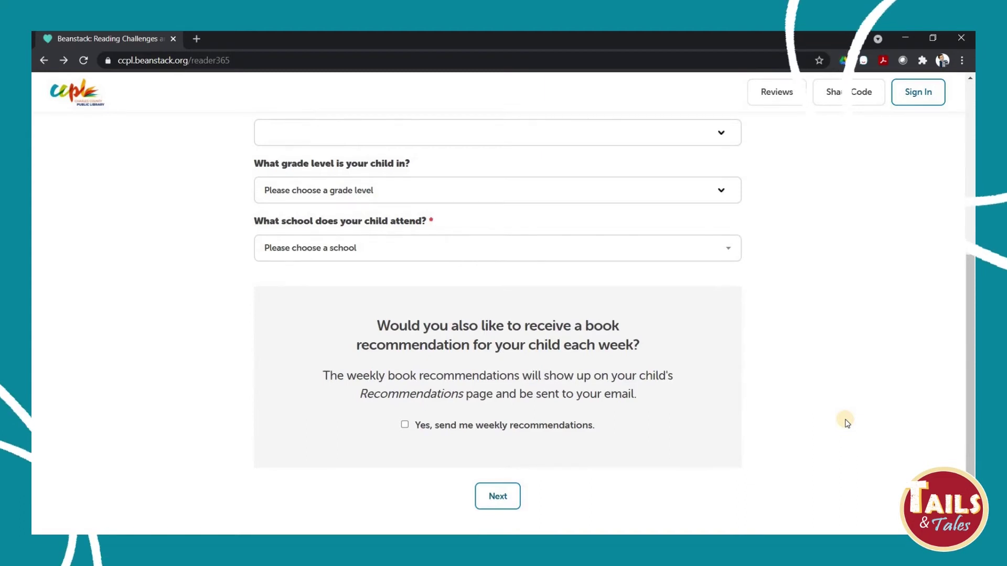
scroll(846, 422, "down", 1)
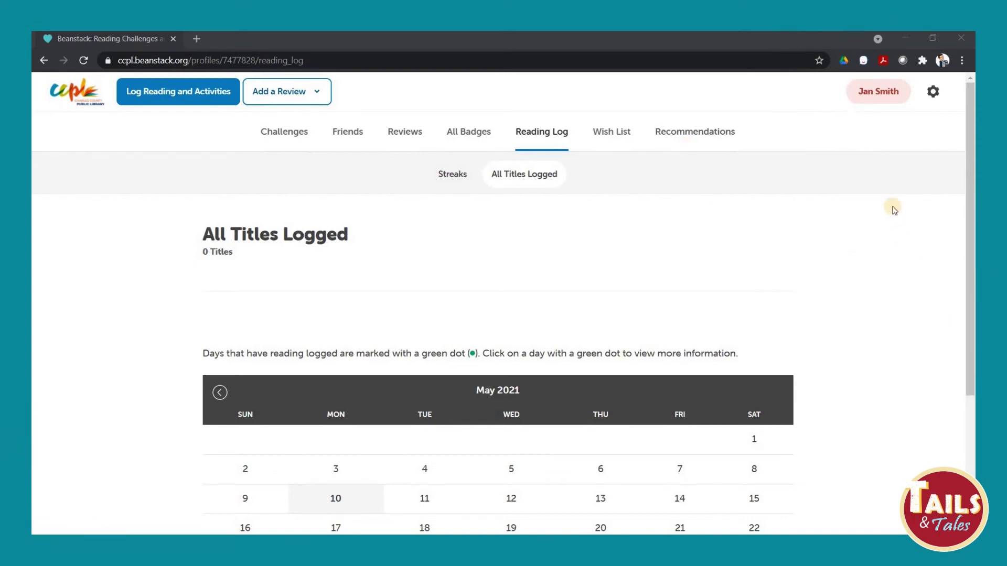
Step: View the account's reader list and its account settings options from the Reading Log page
left_click(900, 100)
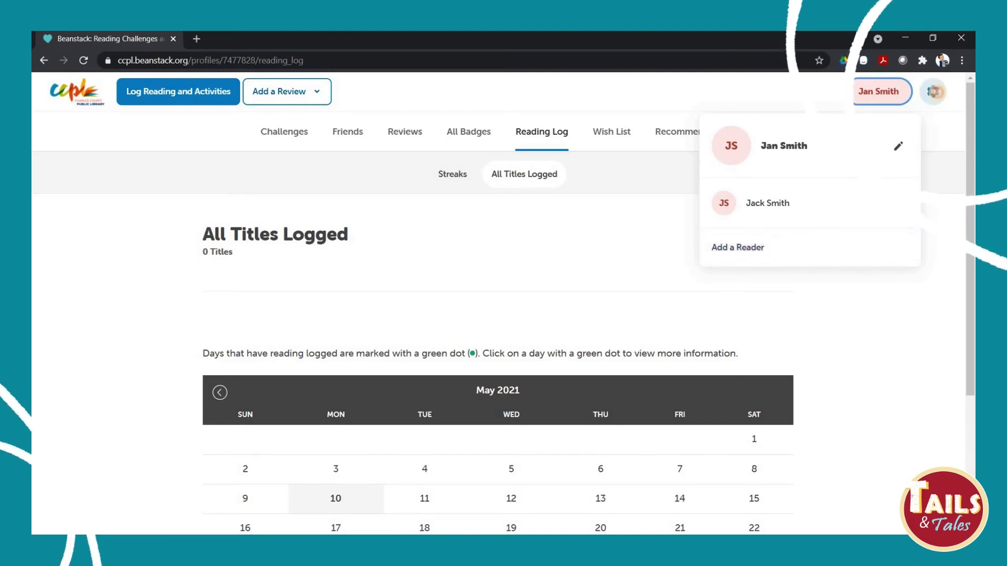
left_click(935, 94)
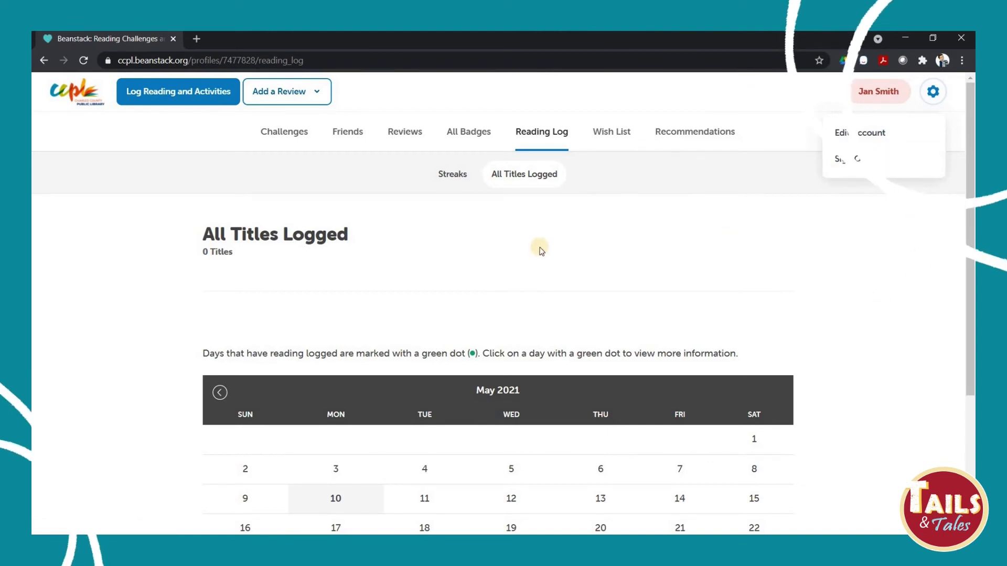
left_click(815, 241)
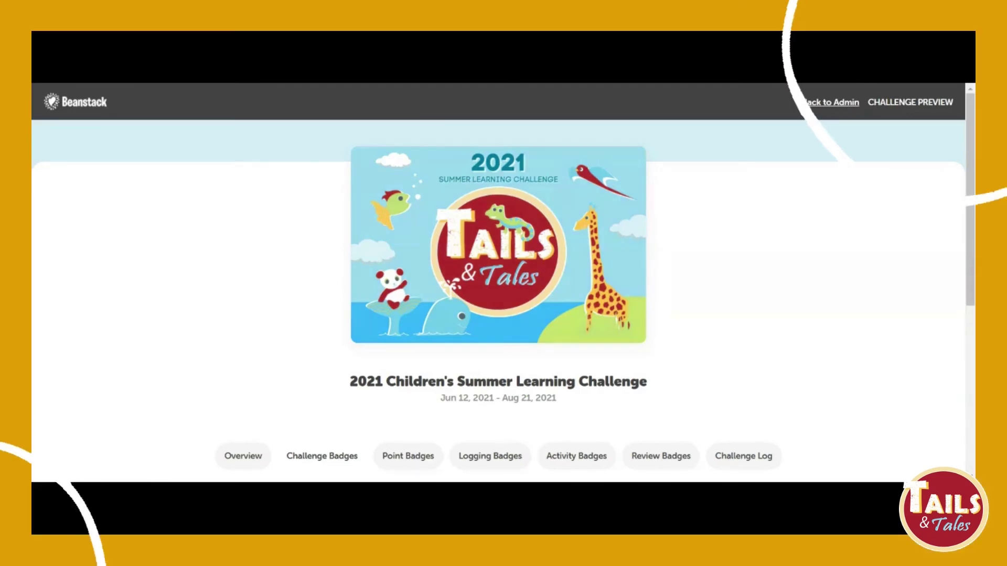
Step: Examine the Challenge Badges of the 2021 Children's Summer Learning Challenge
scroll(652, 272, "down", 3)
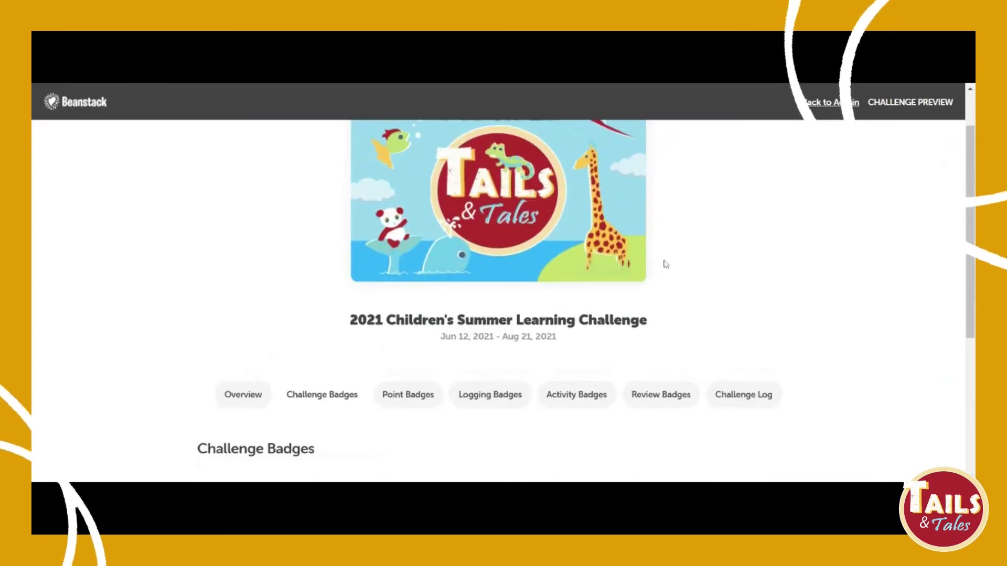
scroll(665, 263, "down", 1)
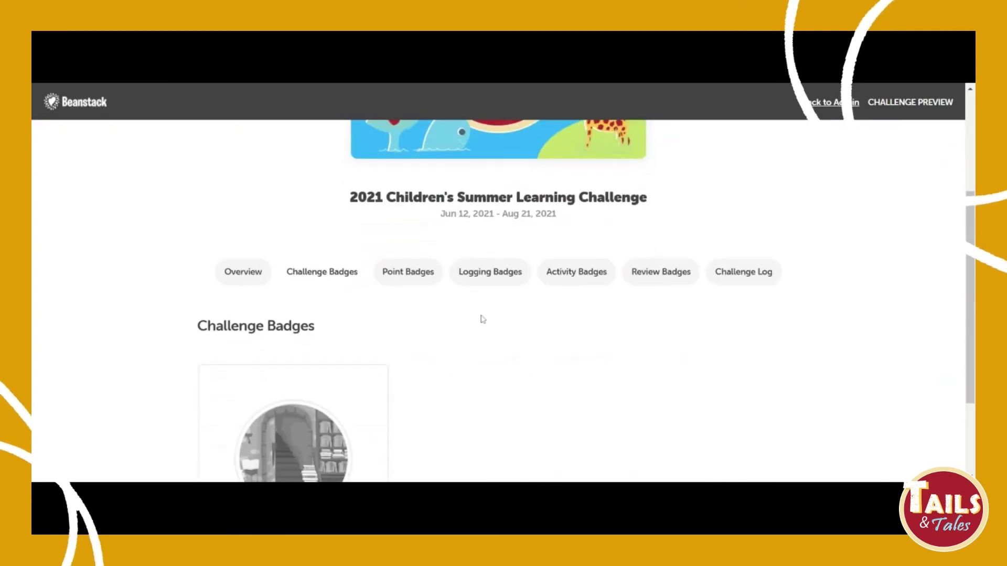
scroll(483, 321, "down", 1)
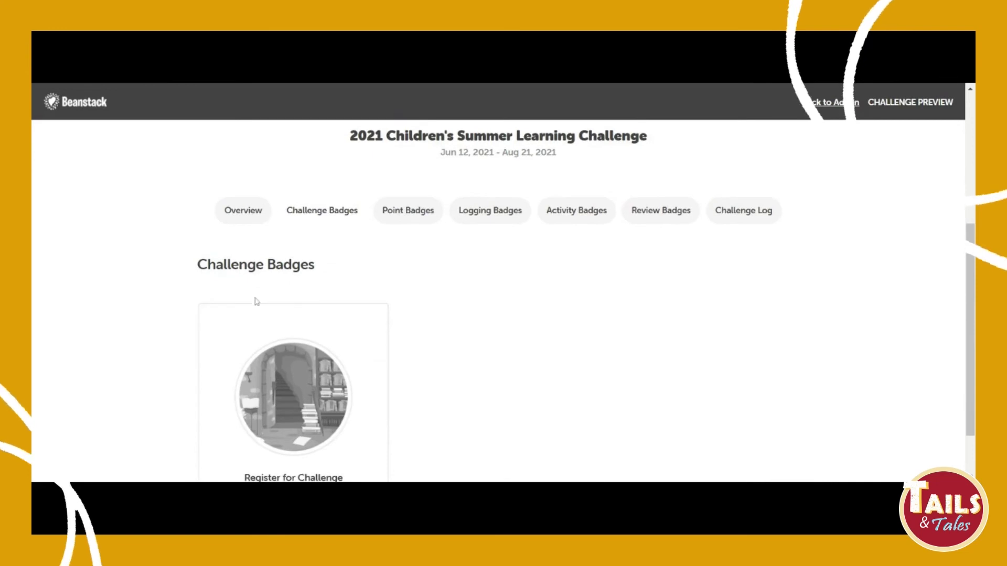
scroll(254, 299, "down", 1)
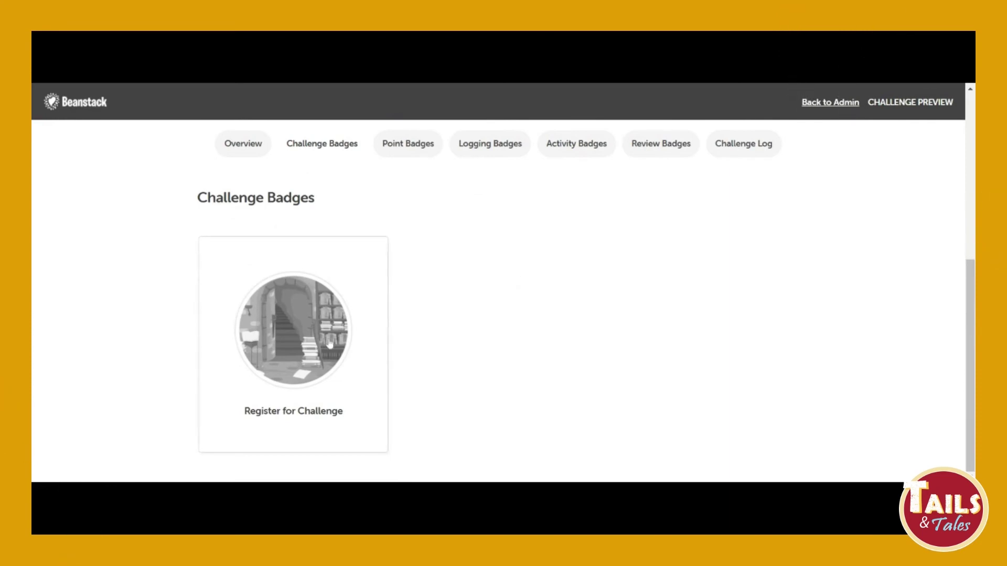
Step: View the point, logging and review badges of the children's challenge
left_click(408, 144)
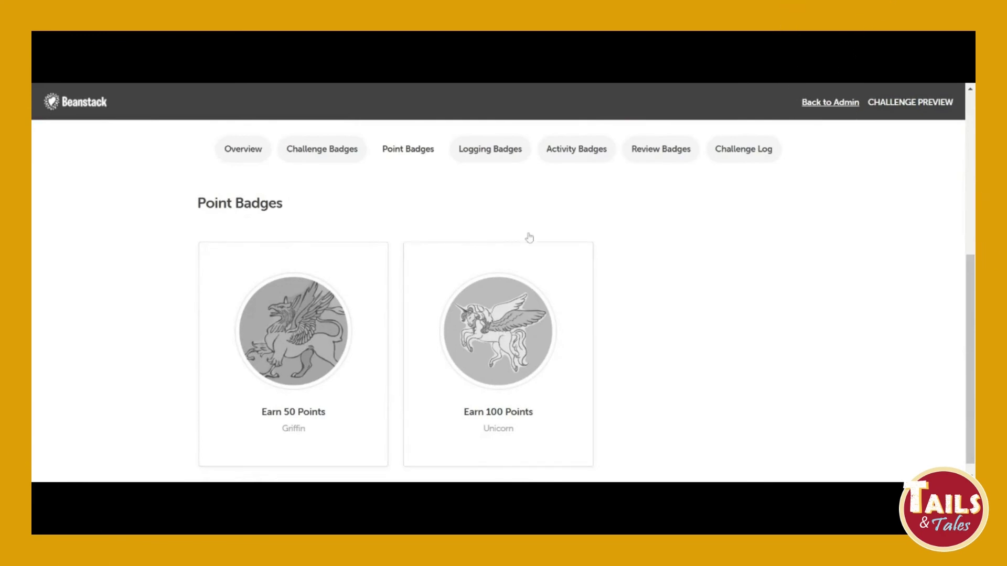
left_click(498, 158)
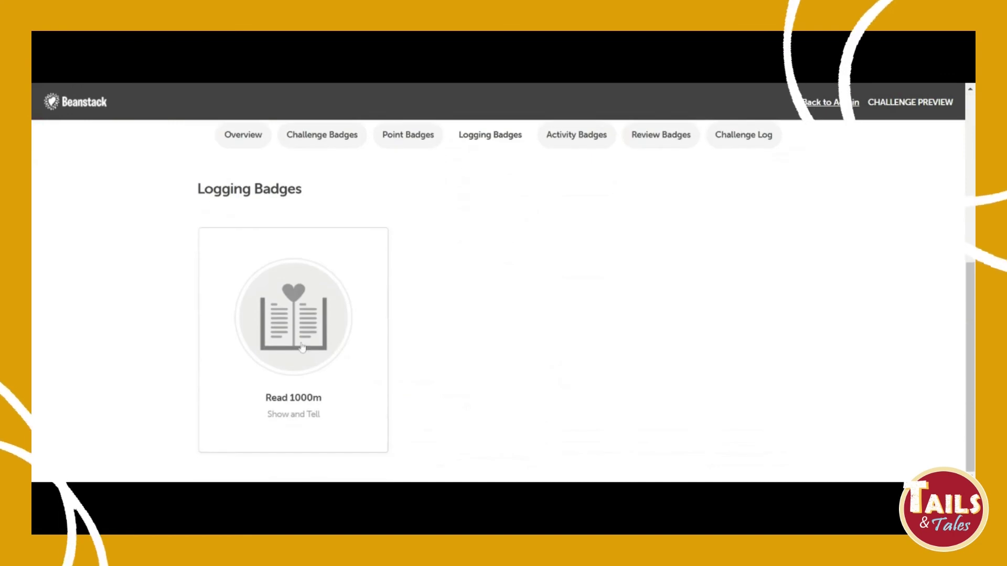
left_click(658, 142)
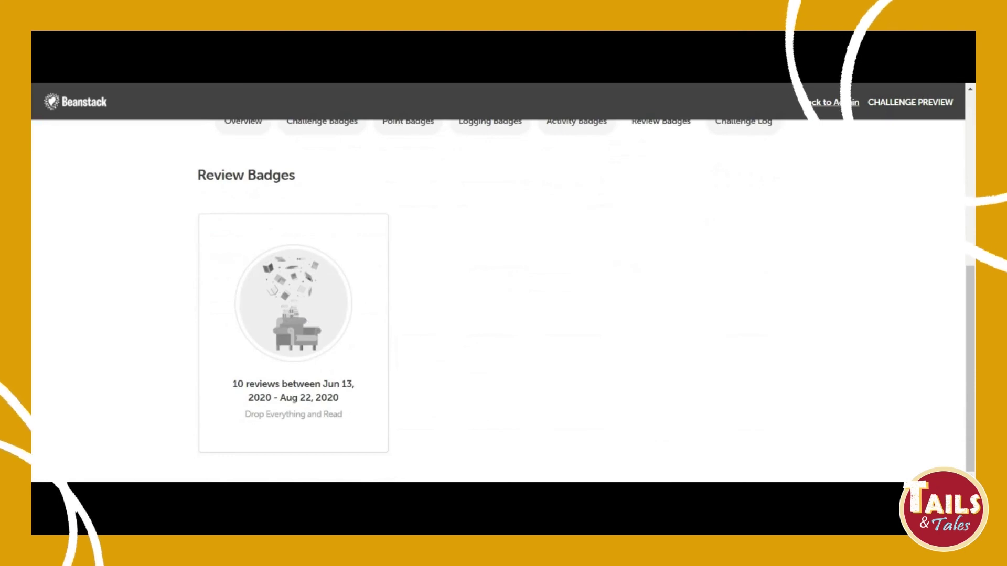
Step: Show the Activity Badges of the children's challenge and look through all of them
scroll(435, 296, "up", 3)
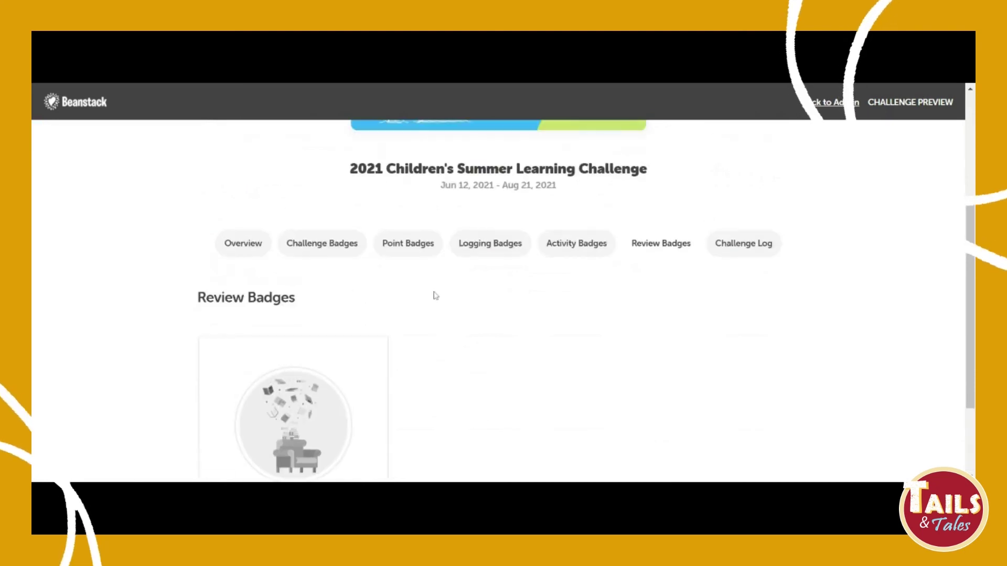
left_click(559, 251)
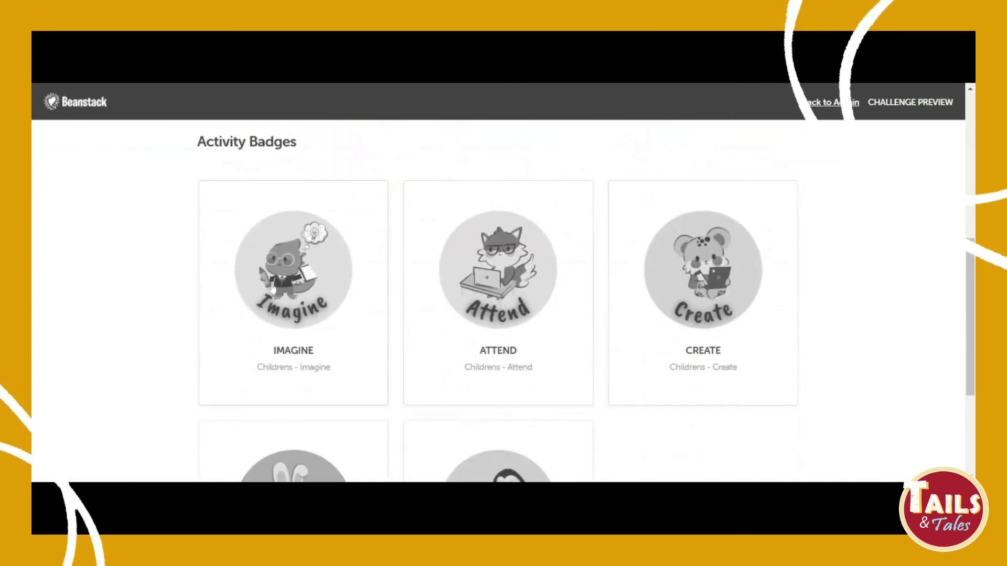
scroll(594, 291, "down", 3)
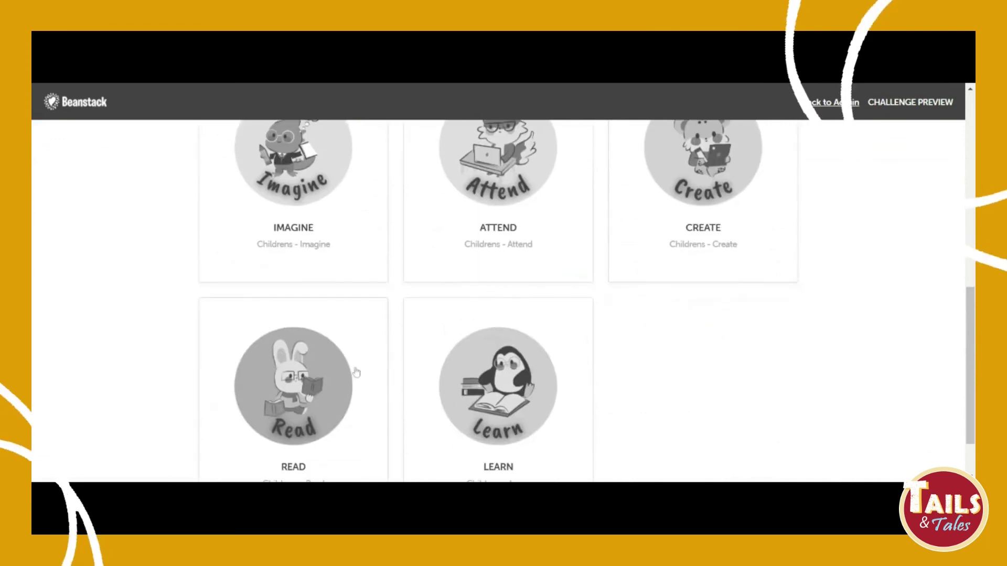
scroll(675, 352, "up", 2)
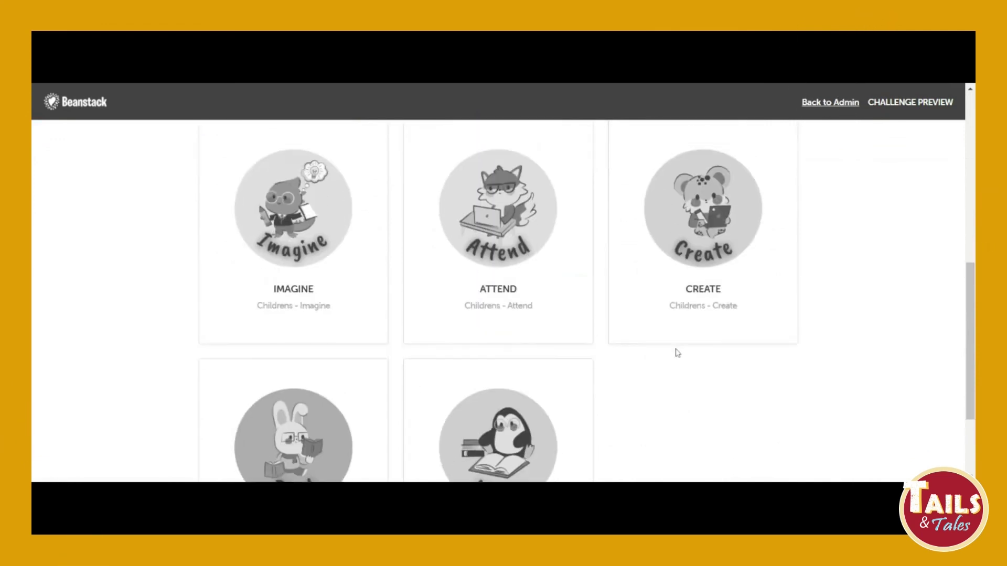
scroll(676, 352, "up", 1)
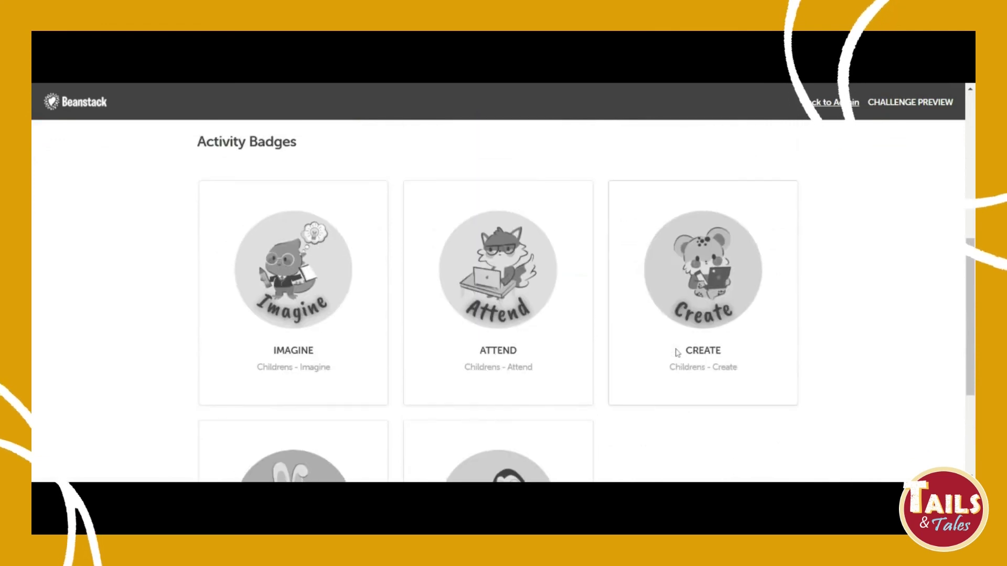